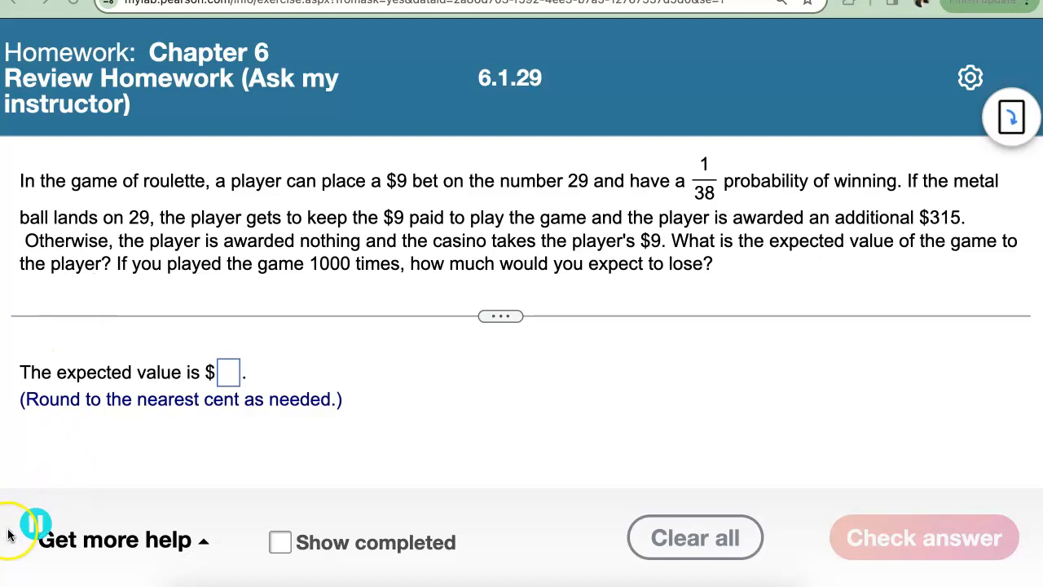
Step: Switch to the blank StatCrunch data table and name its first two columns x and P(x)
click(35, 524)
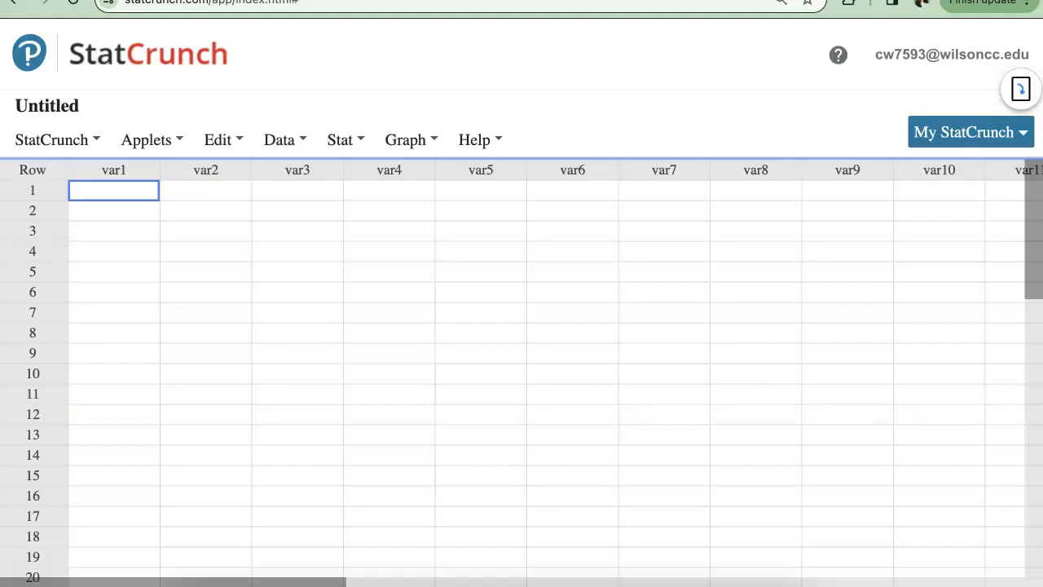
click(114, 169)
text(x)
click(193, 170)
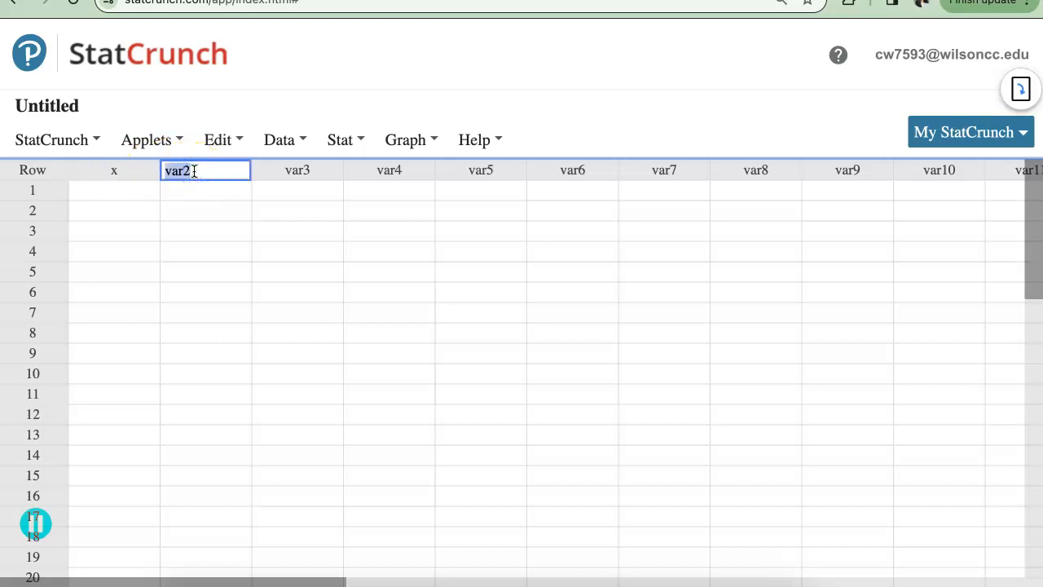
text(P(x))
click(224, 211)
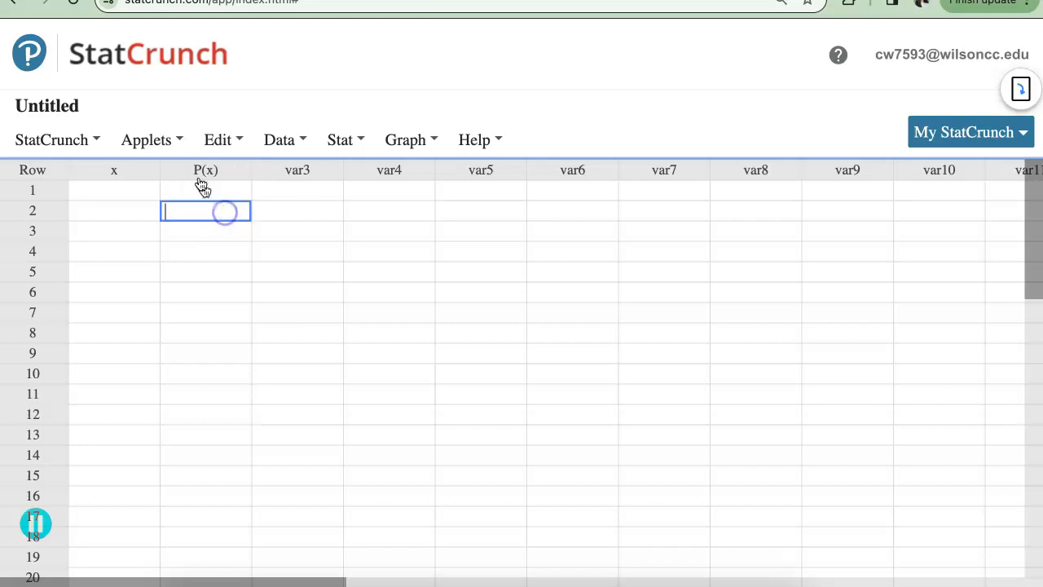
Step: Fill the probability table with x 315 and P(x) 0.02631579 in row 1, and x -9 and P(x) 0.97368421 in row 2
click(95, 191)
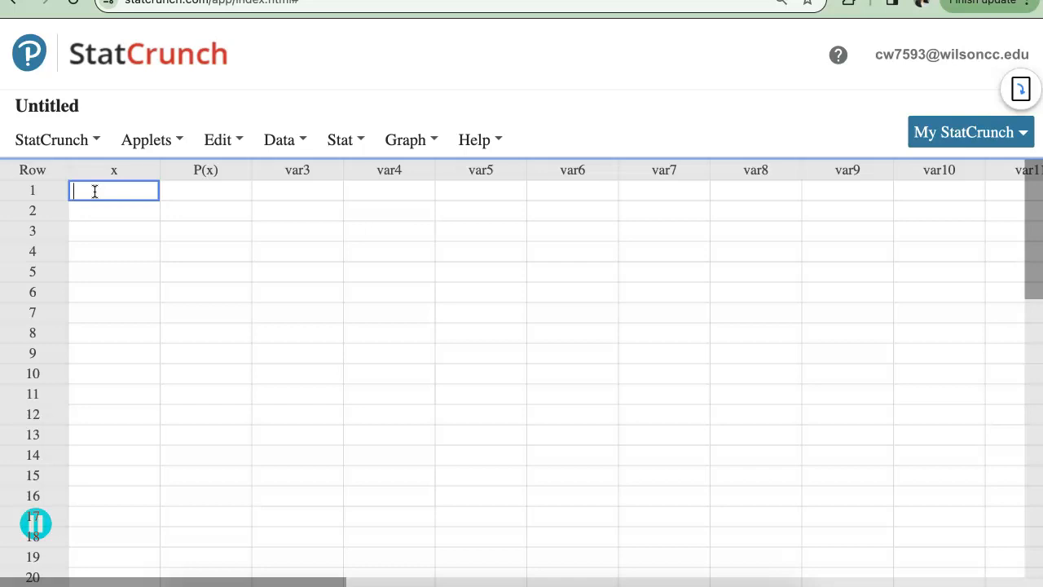
text(315)
click(216, 190)
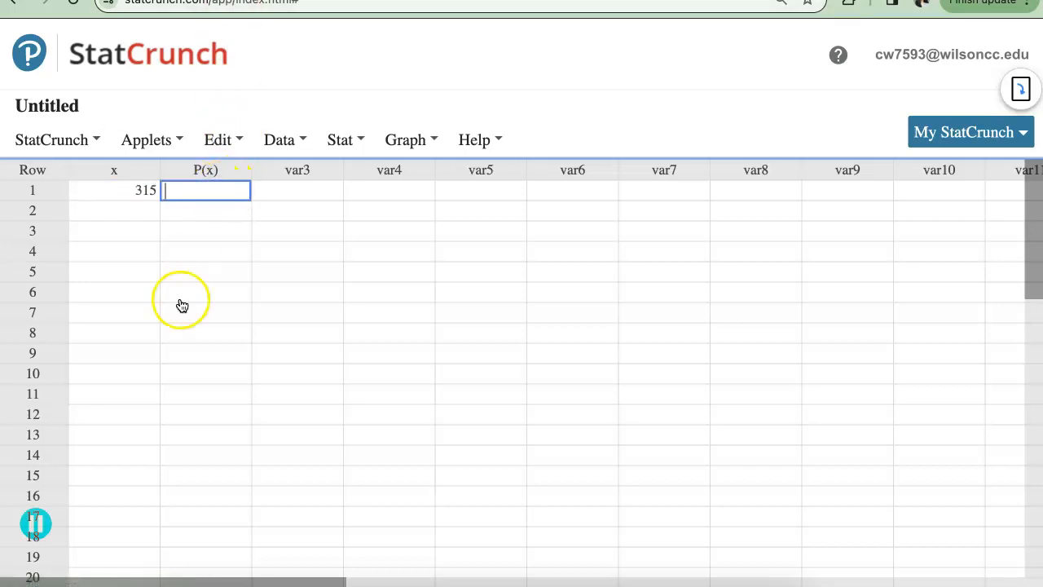
click(36, 524)
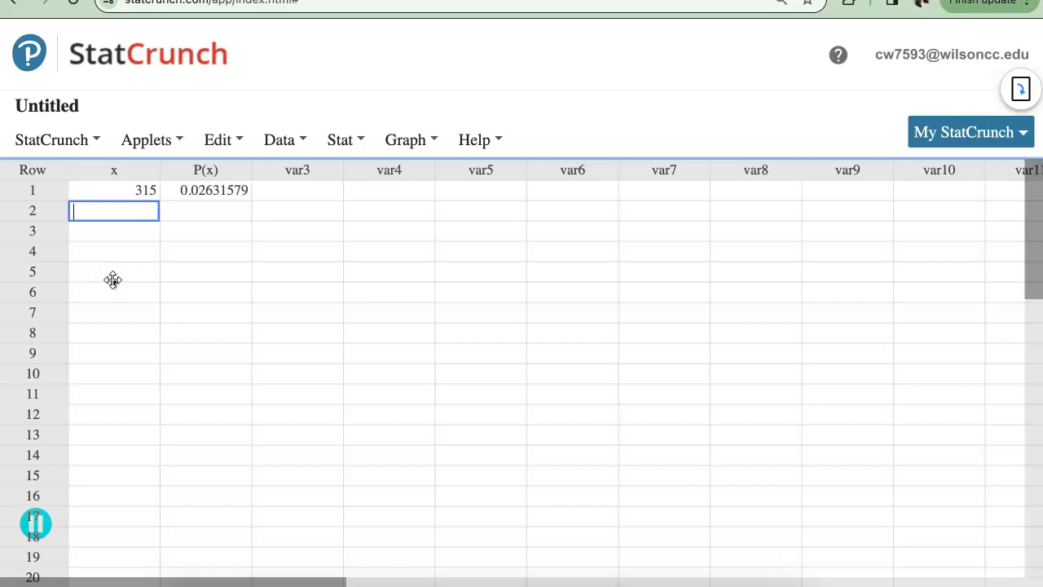
click(93, 214)
text(-9)
click(199, 208)
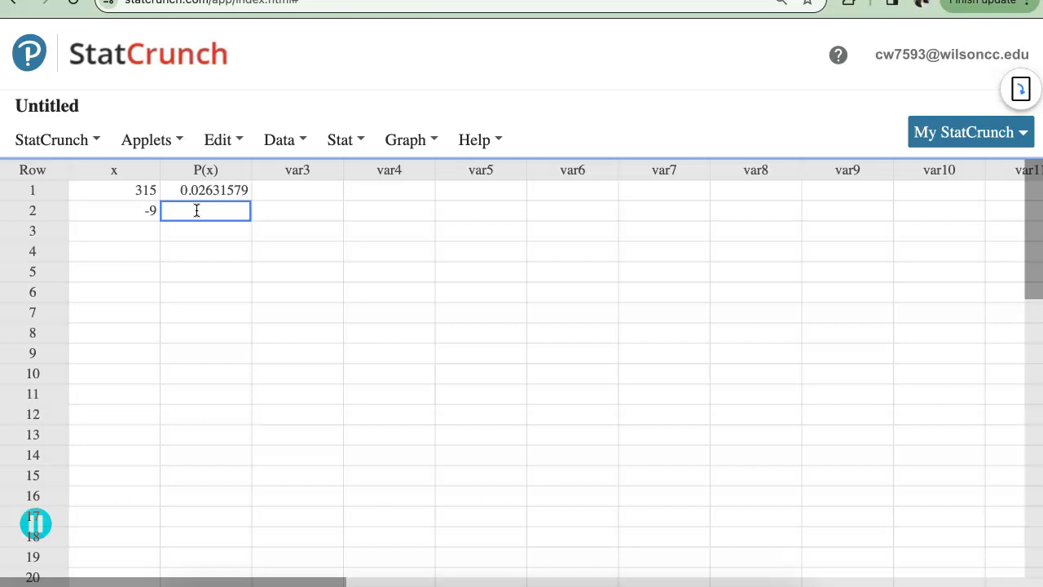
text(0.97368421)
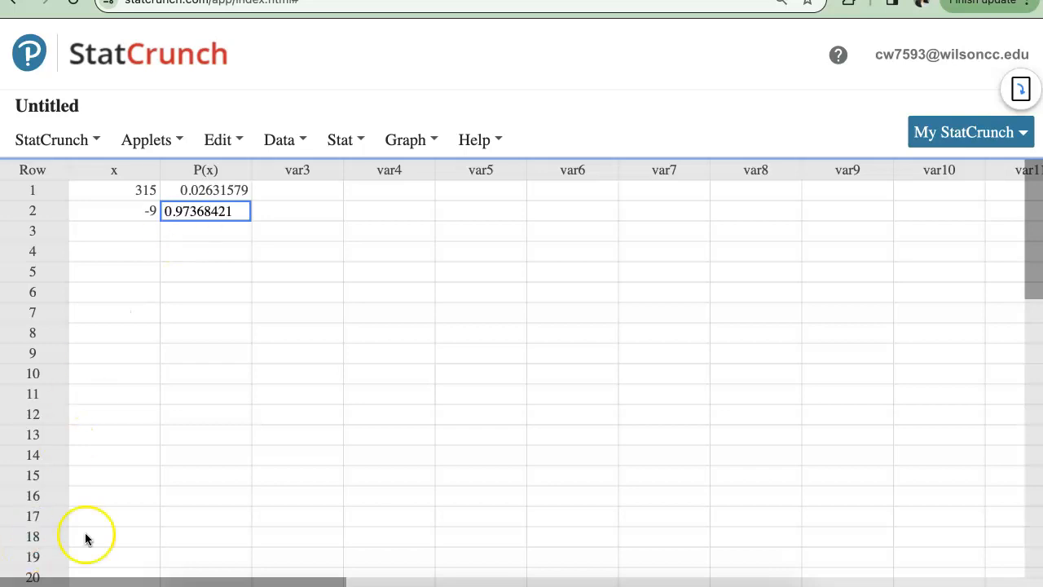
Step: Compute a Custom calculator distribution with values in x and weights in P(x)
click(347, 155)
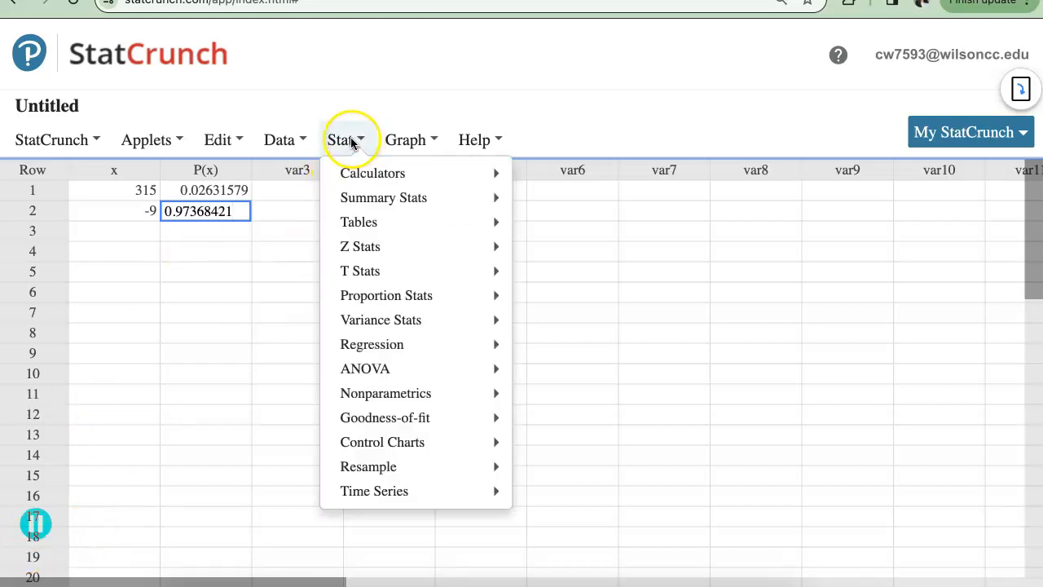
mouse_move(362, 175)
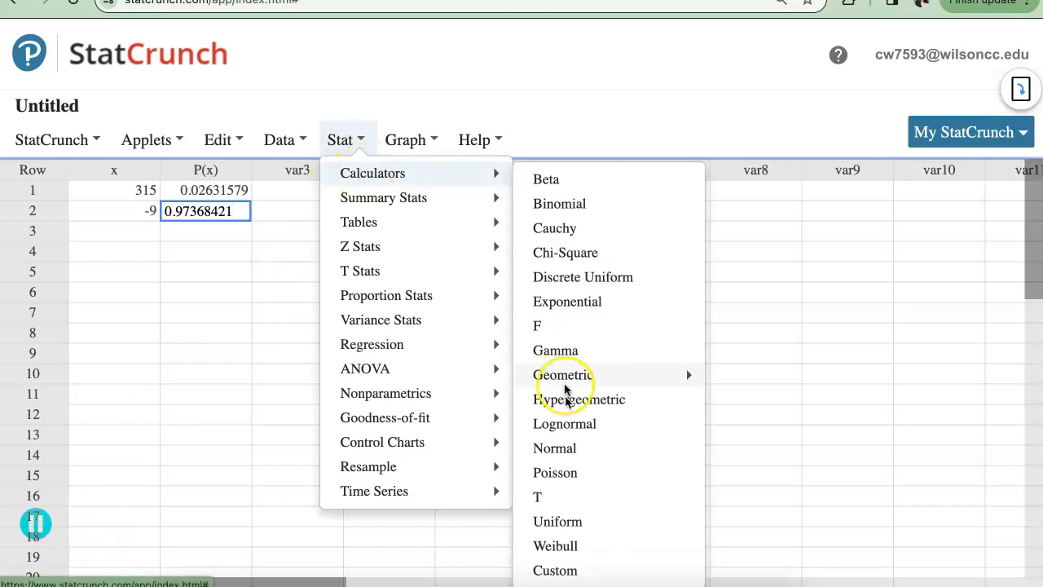
click(559, 570)
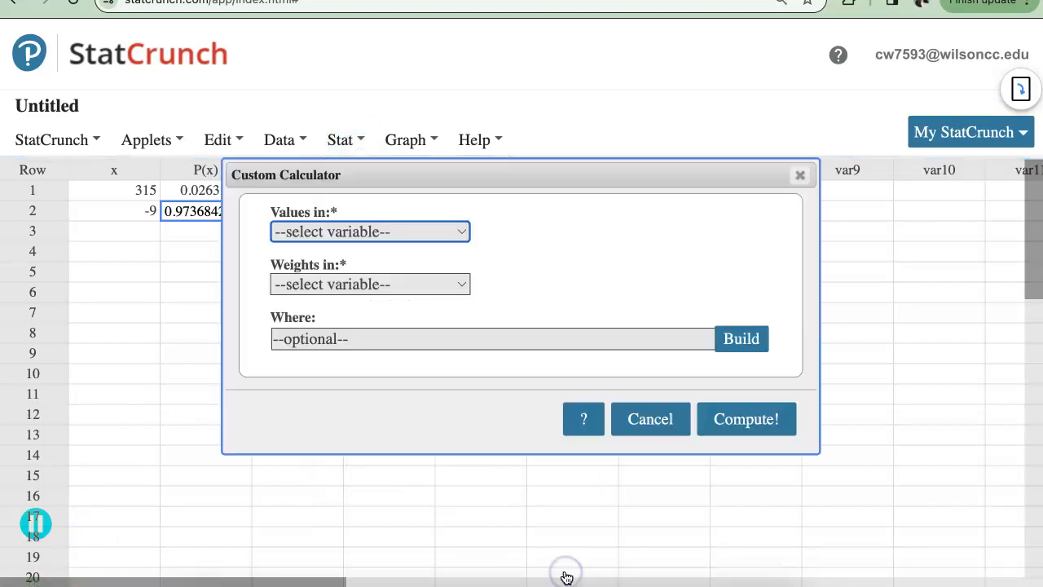
click(349, 236)
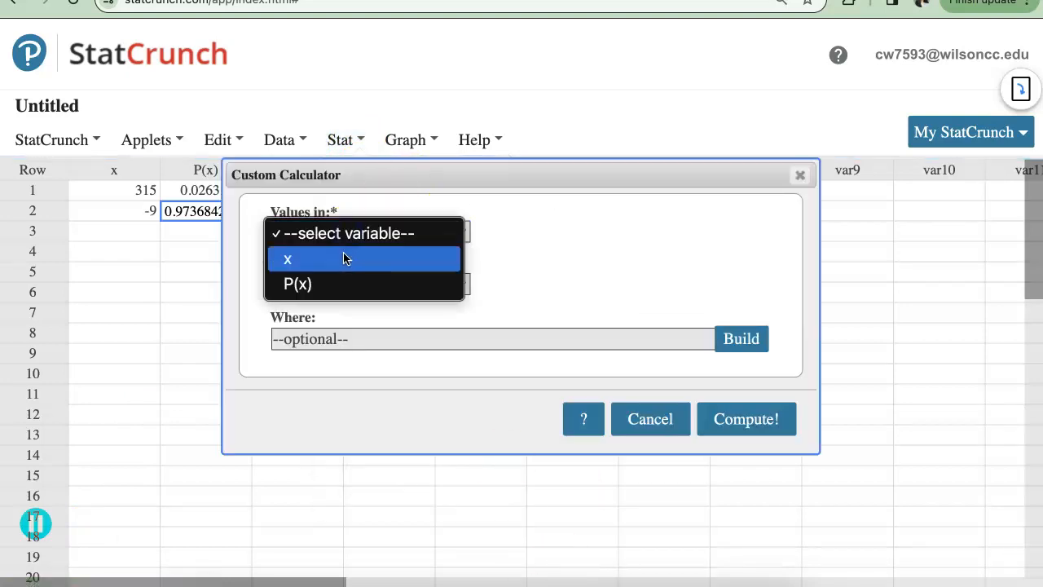
click(346, 260)
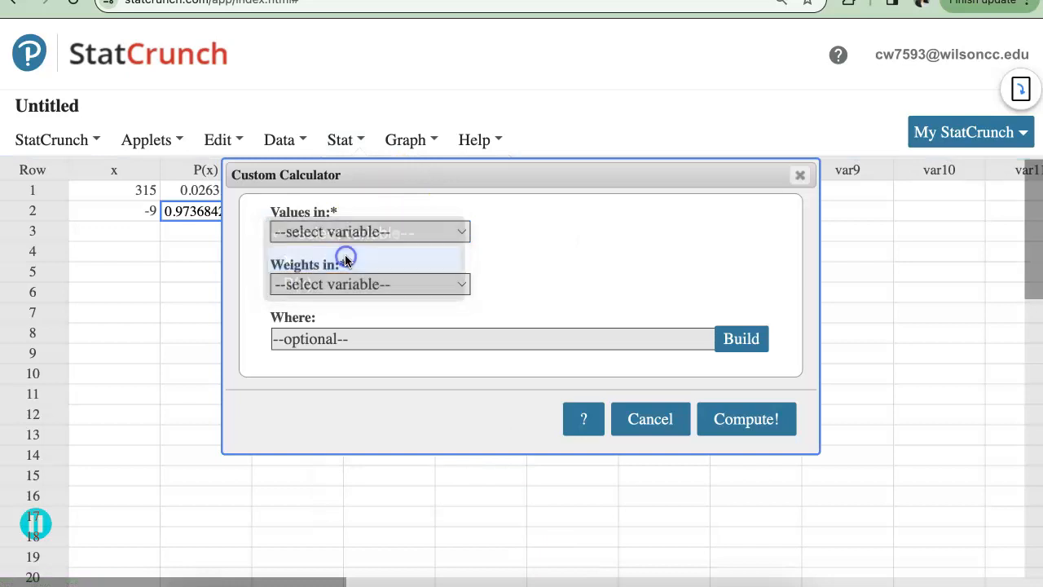
click(340, 286)
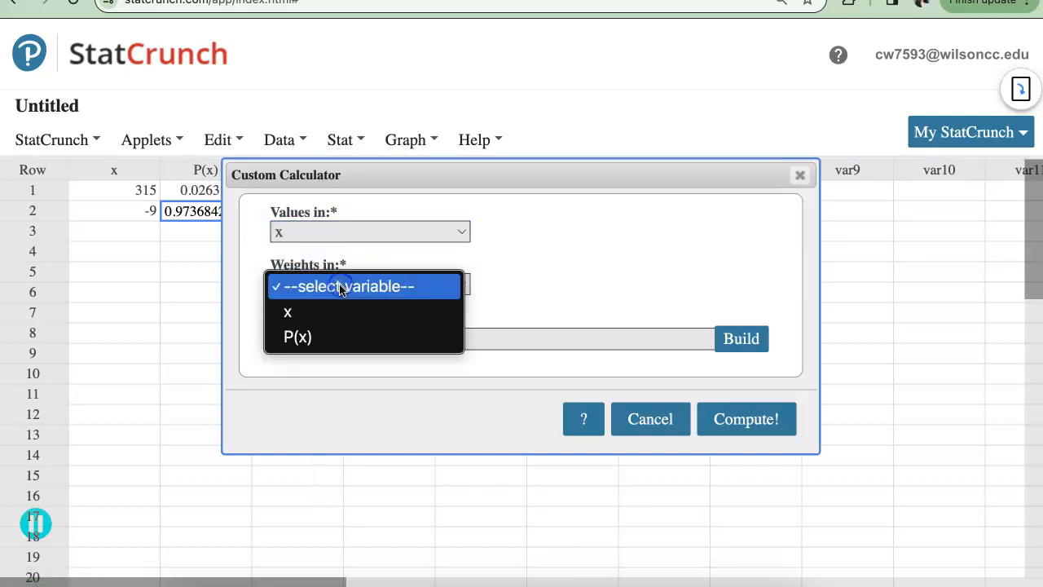
click(332, 339)
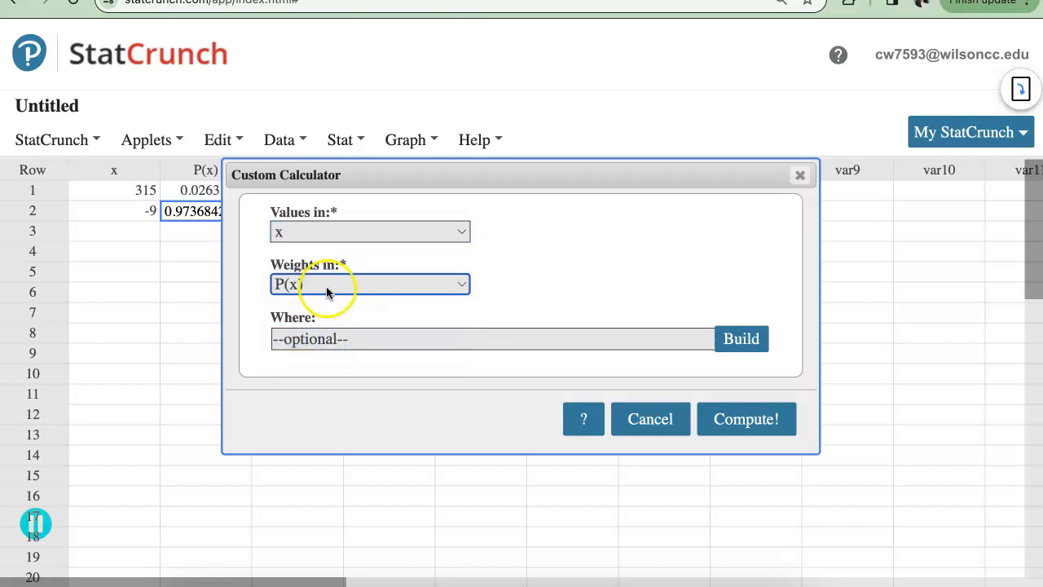
click(741, 422)
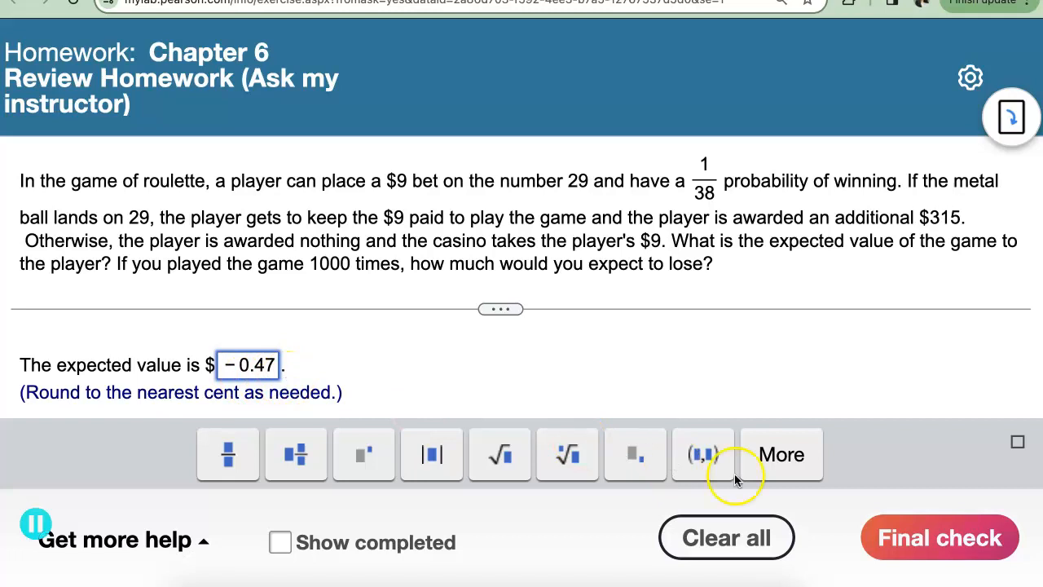
Step: In the MyLab homework question, submit -0.47 as the expected value and dismiss the feedback
click(897, 538)
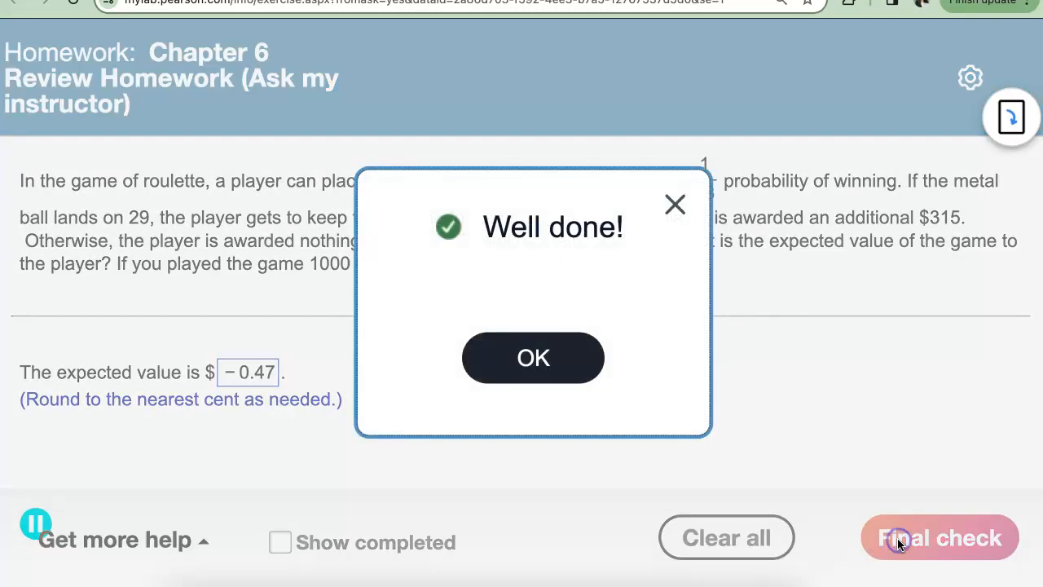
click(501, 355)
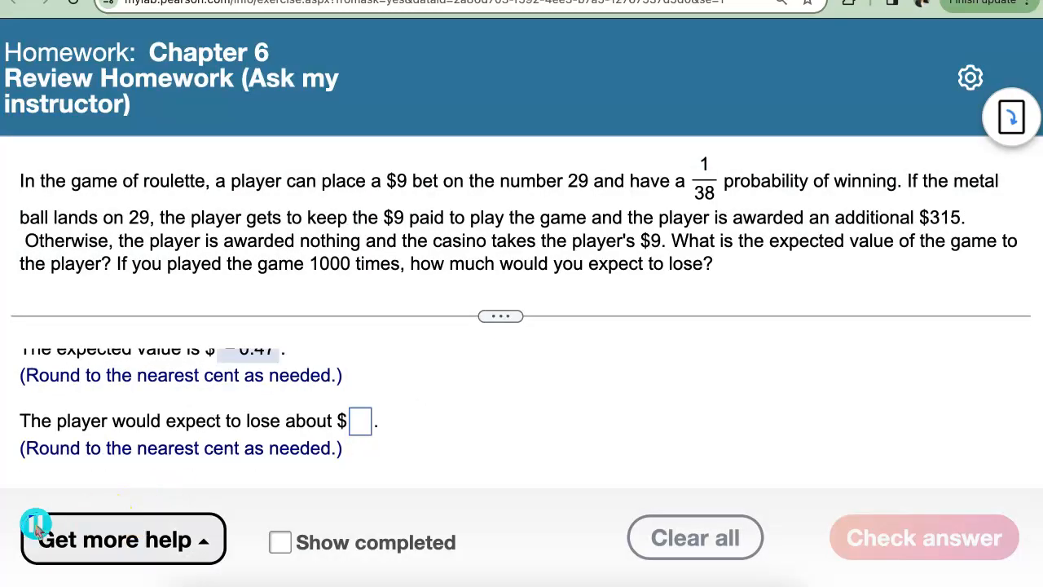
Step: Enter 470 as the dollar amount the player would expect to lose, check the answer and dismiss the feedback
click(360, 421)
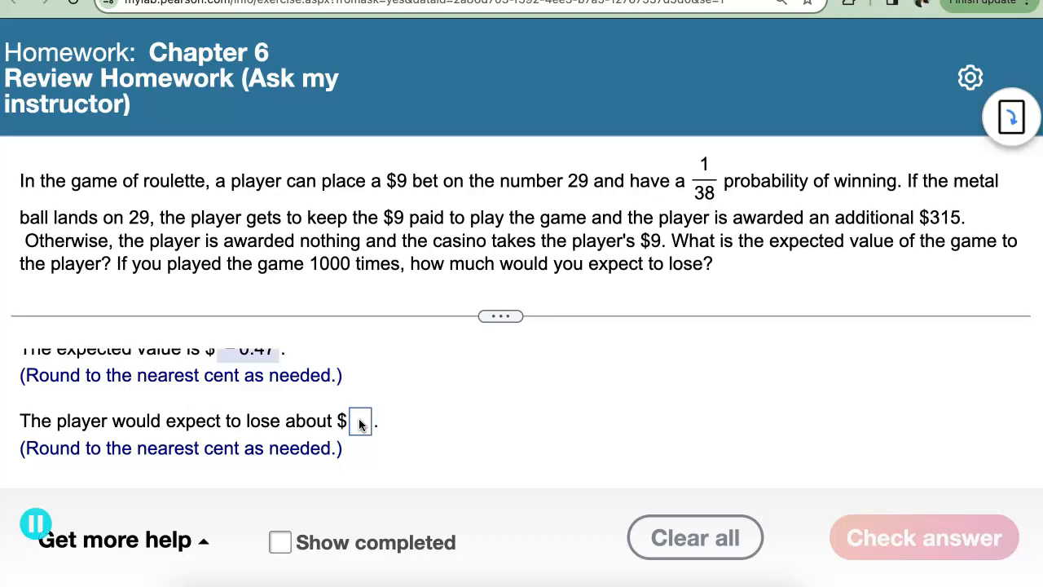
scroll(360, 422, up, 1)
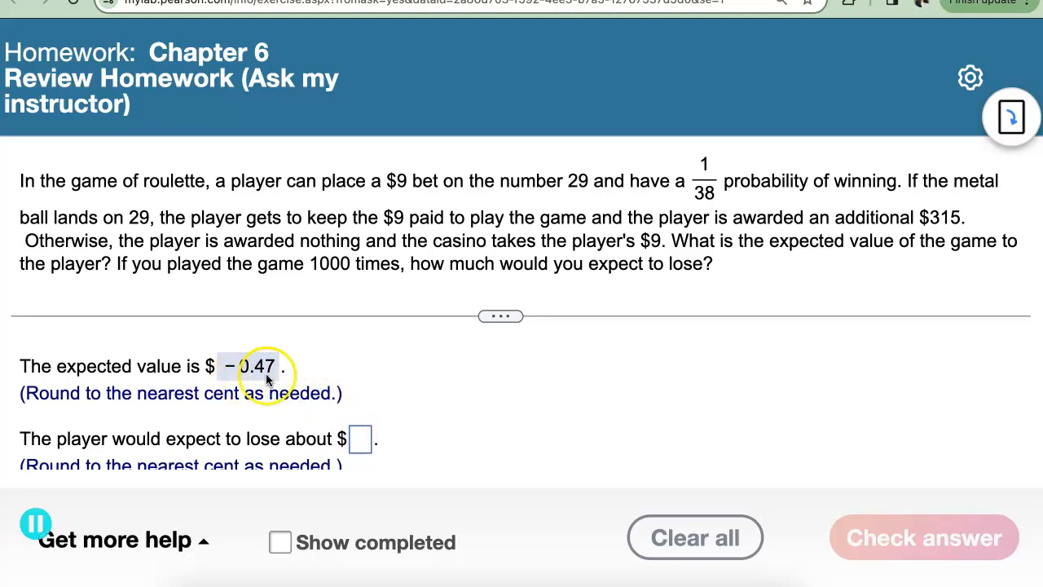
click(360, 439)
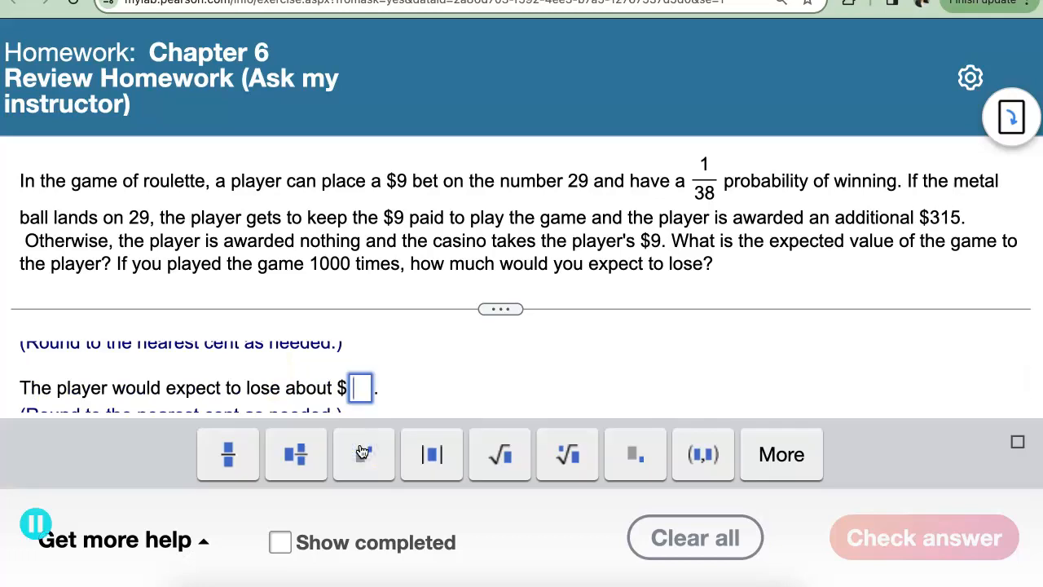
text(470)
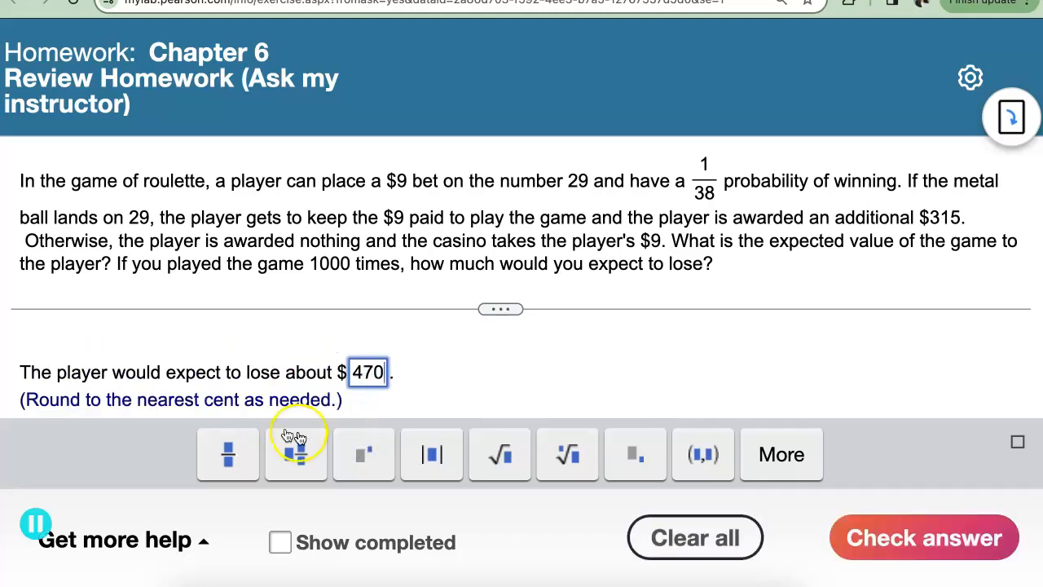
drag(378, 384, 354, 375)
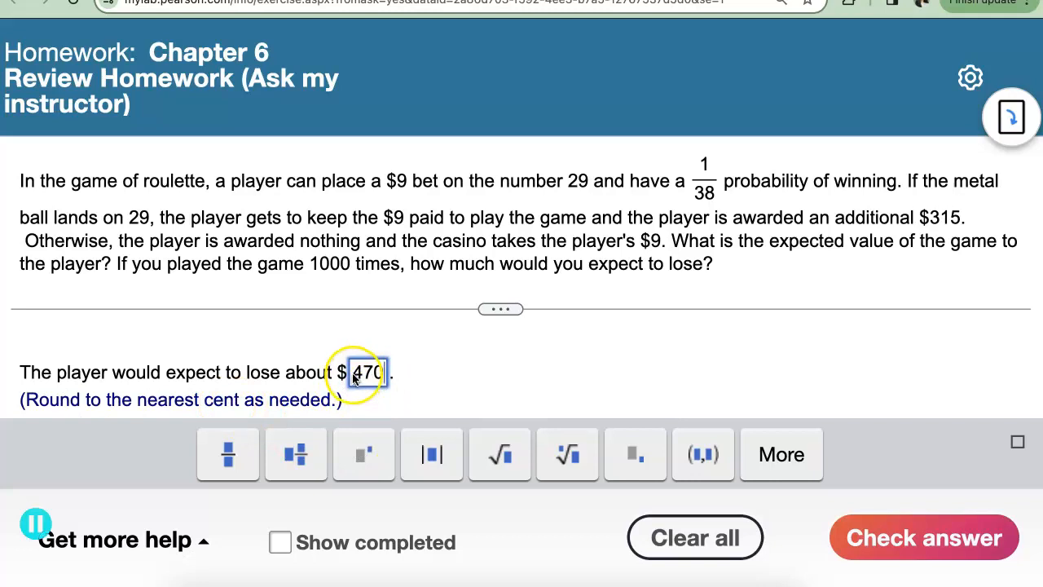
double_click(265, 373)
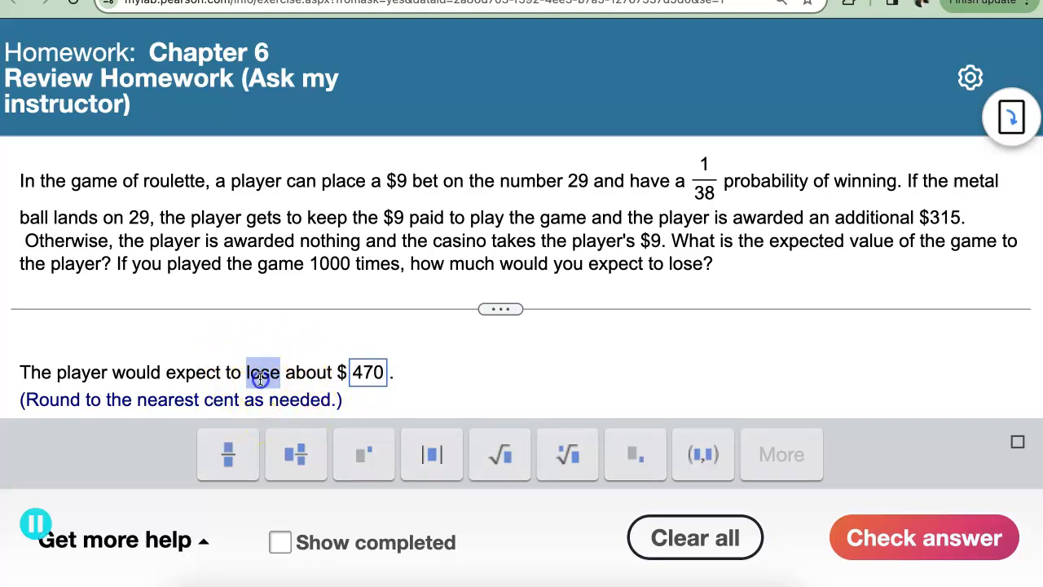
click(261, 374)
click(892, 541)
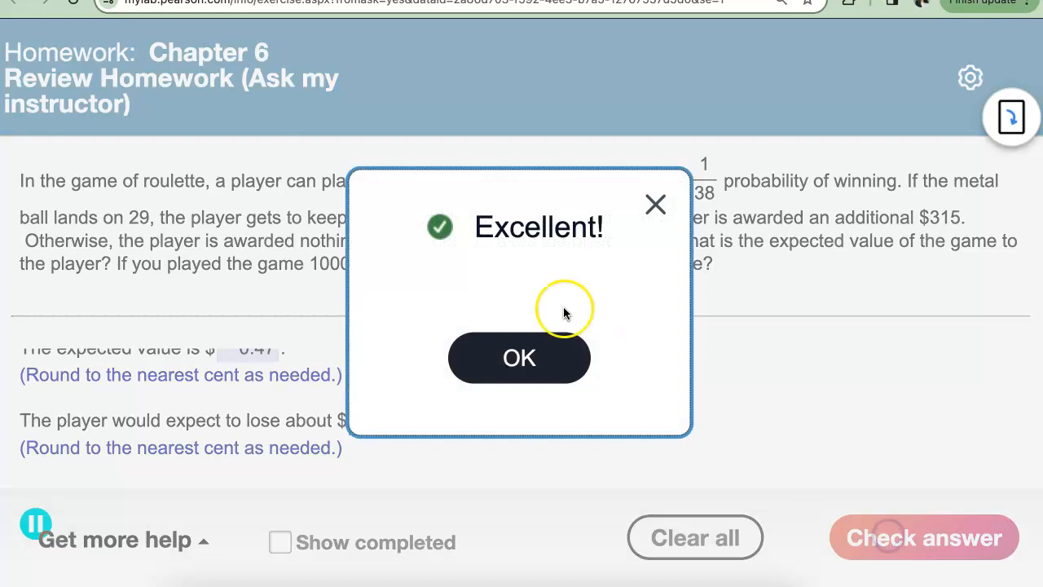
click(515, 362)
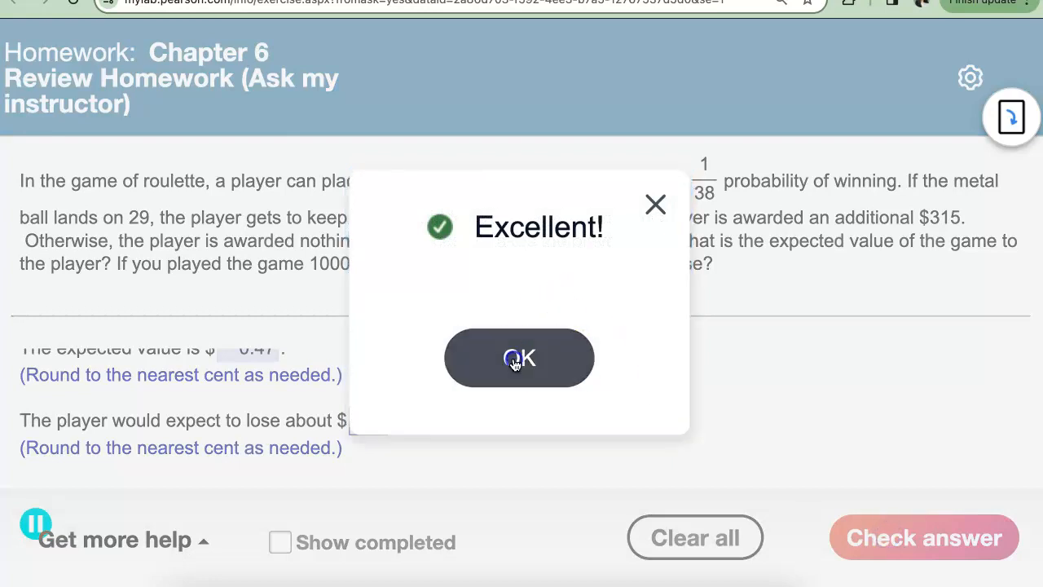